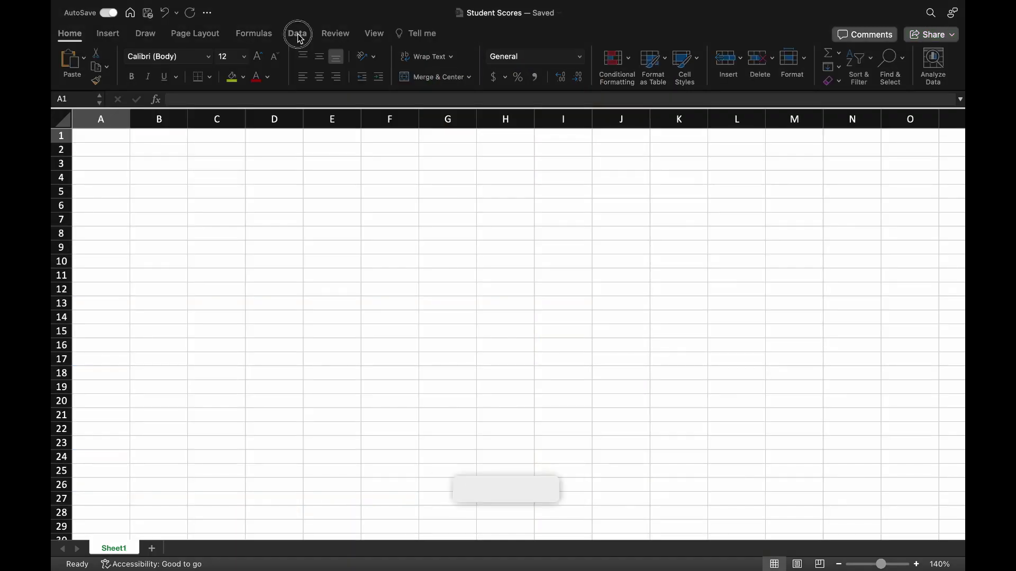
Connect to the local file Private_data.csv as a Text/CSV source through Power Query and open its data preview.
left_click(298, 33)
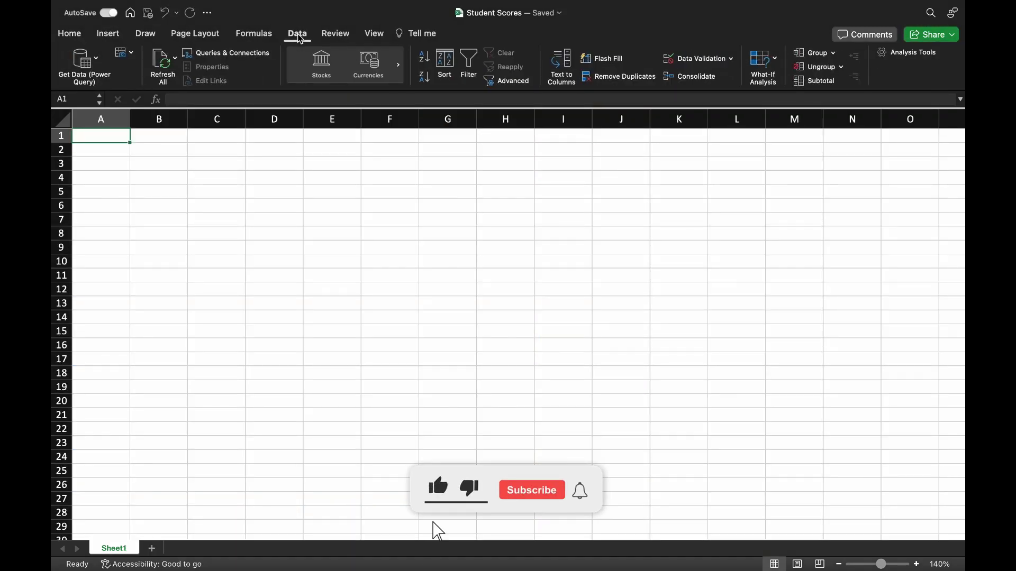
left_click(97, 62)
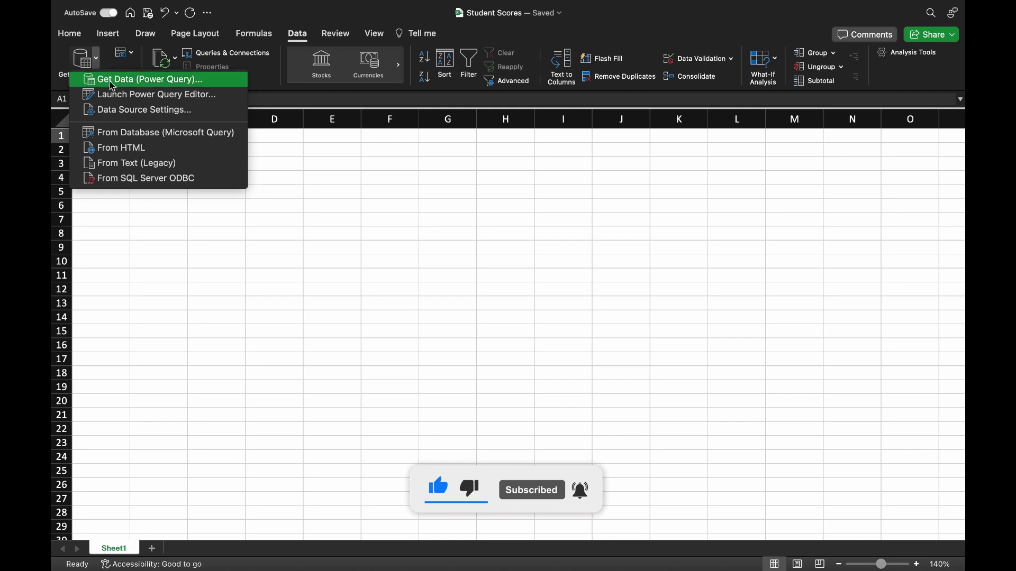
left_click(110, 81)
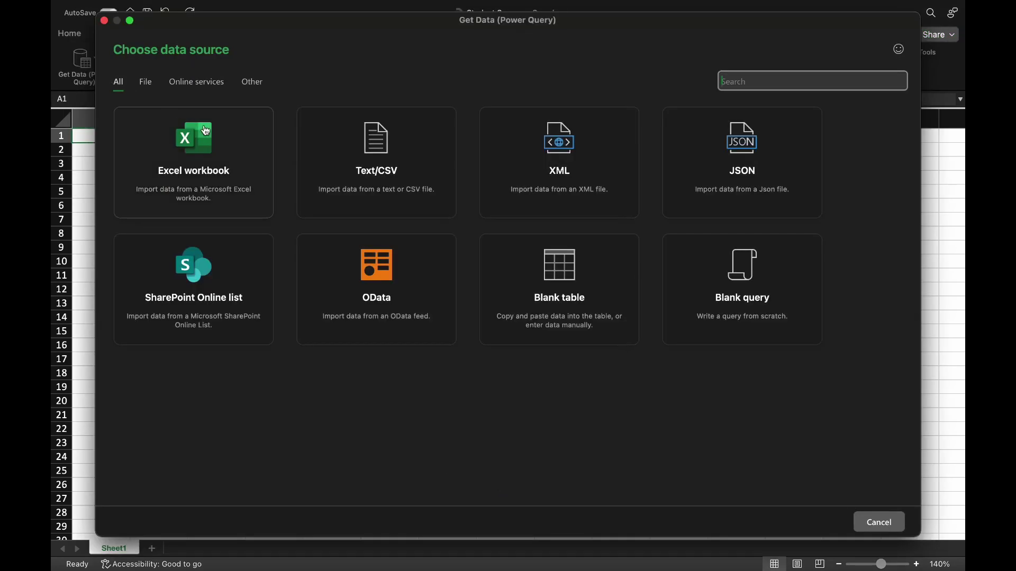
left_click(398, 166)
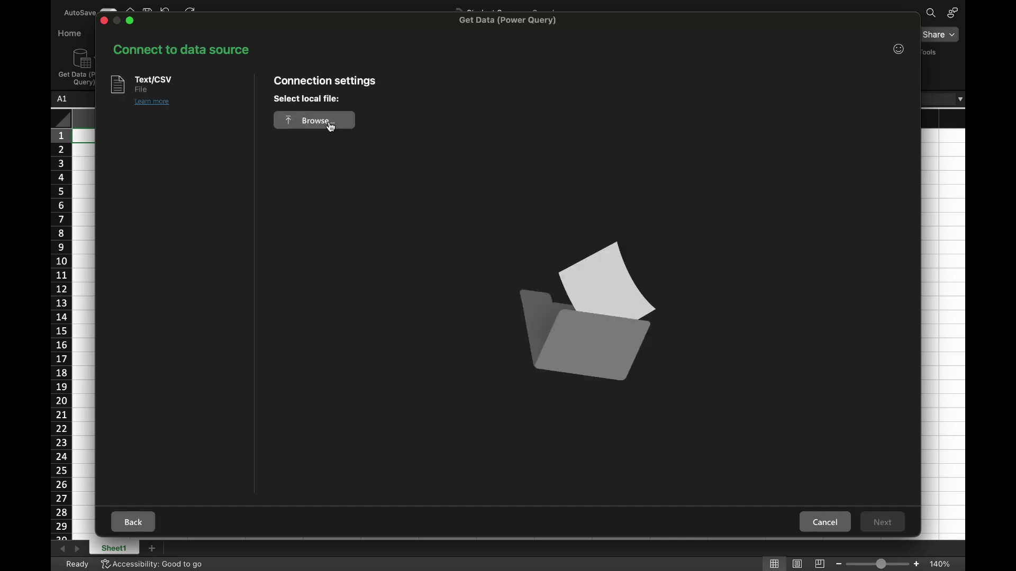
left_click(328, 124)
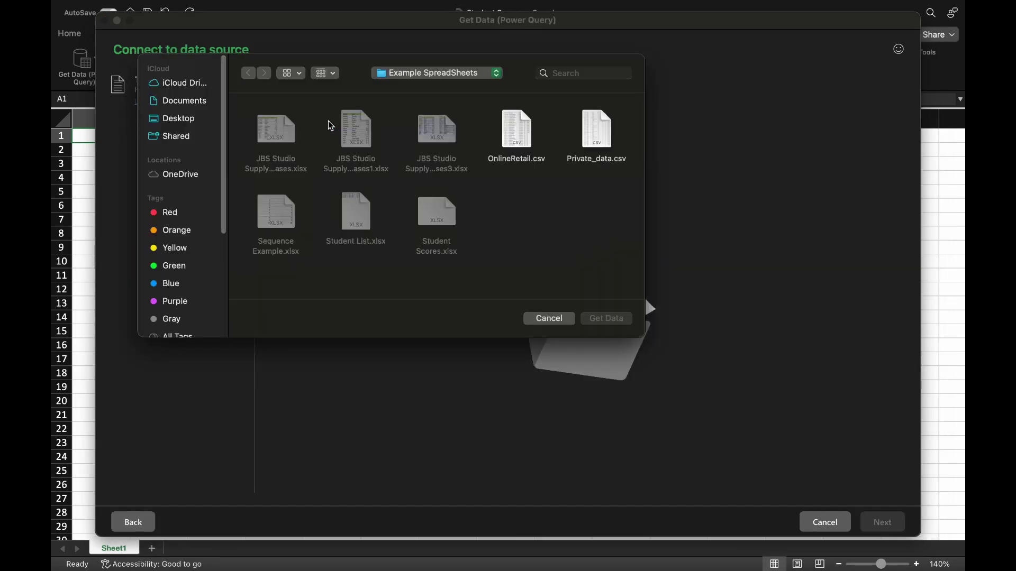
left_click(598, 154)
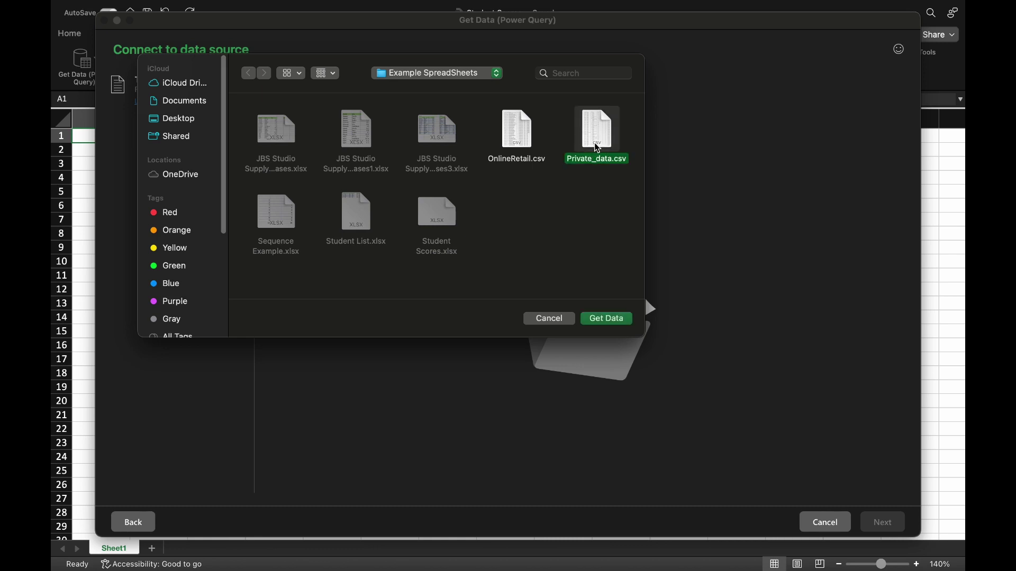
left_click(609, 318)
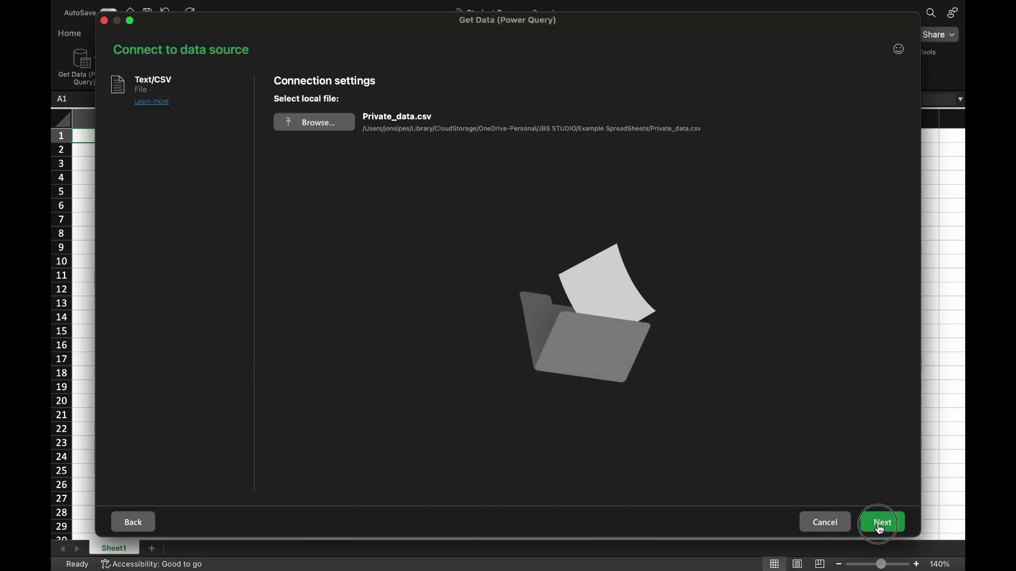
left_click(882, 522)
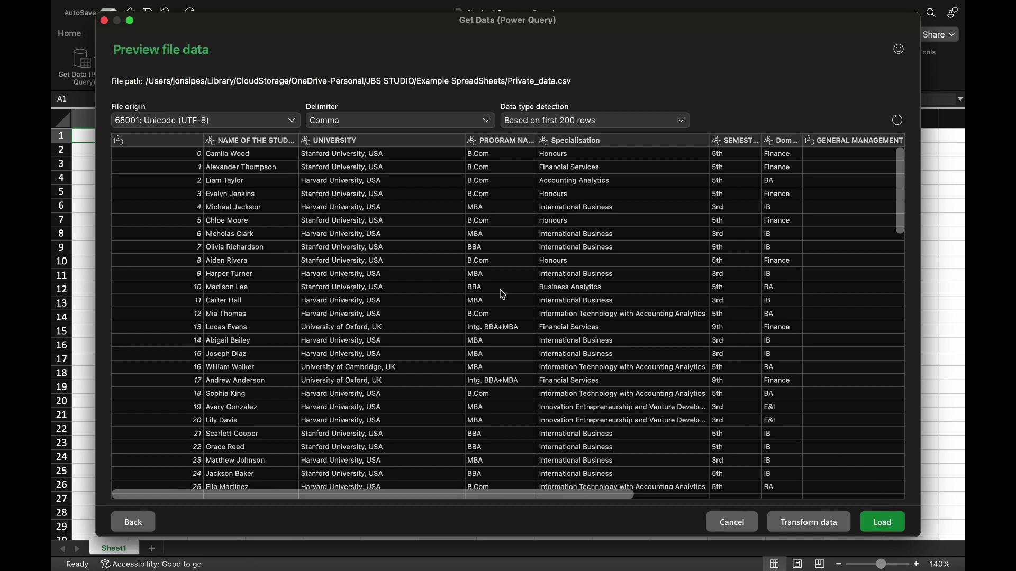
Look through the previewed rows of Private_data.csv and load the data into the workbook as a table.
scroll(503, 295, "down", 8)
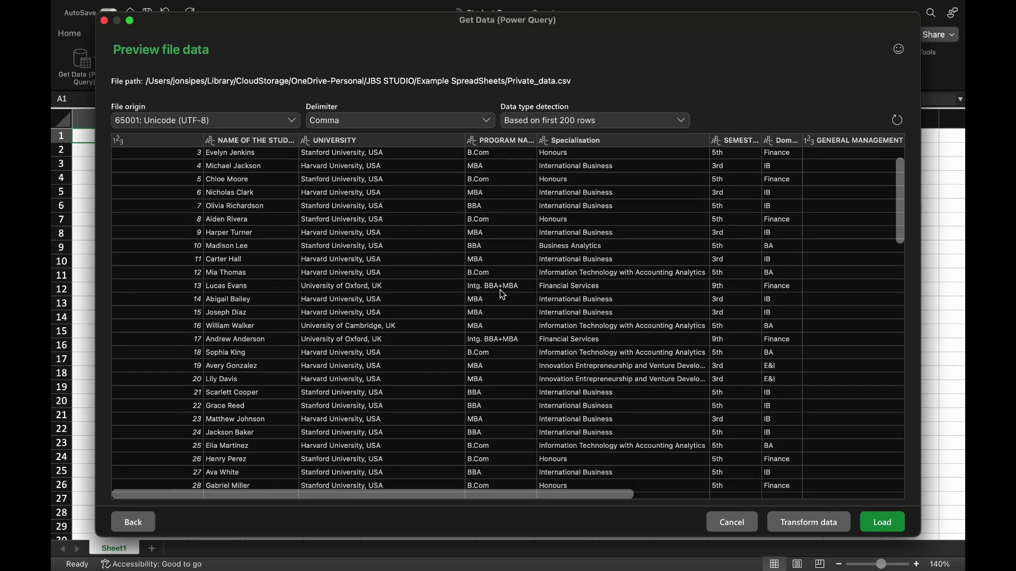
scroll(502, 295, "down", 2)
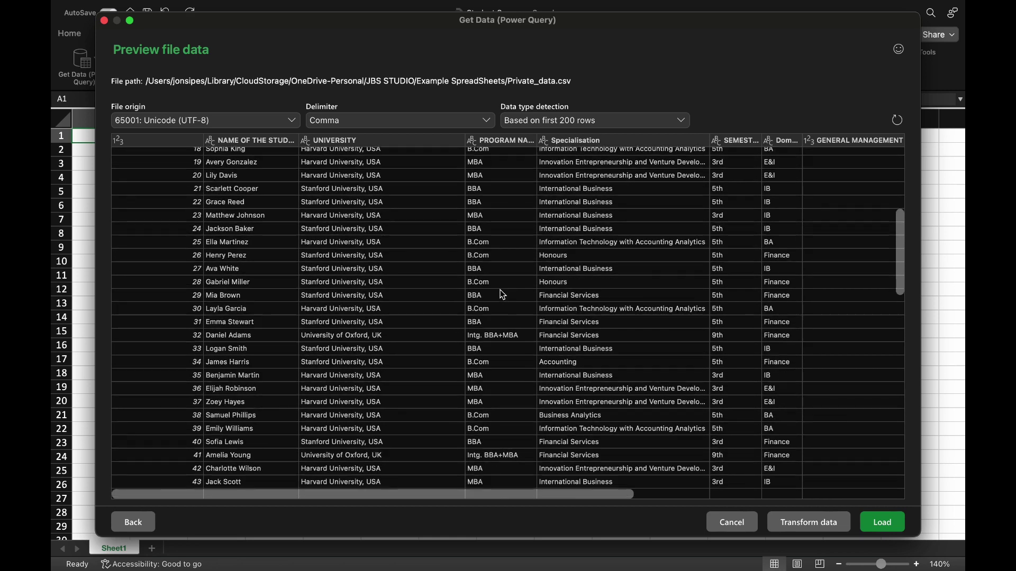
left_click(894, 524)
left_click_drag(571, 535, 539, 529)
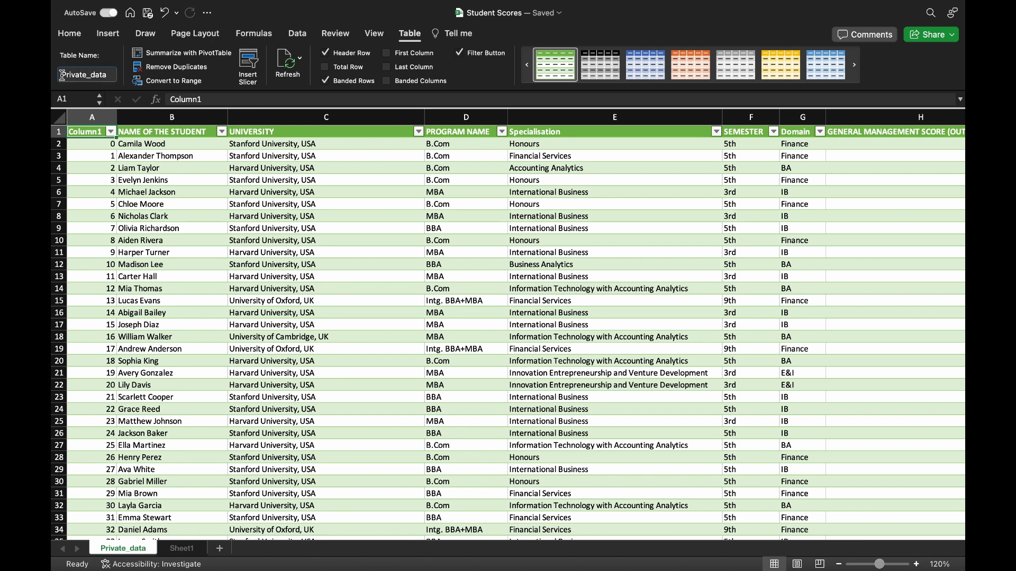
Create a PivotTable from the Private_data table on a new worksheet.
left_click_drag(114, 74, 55, 74)
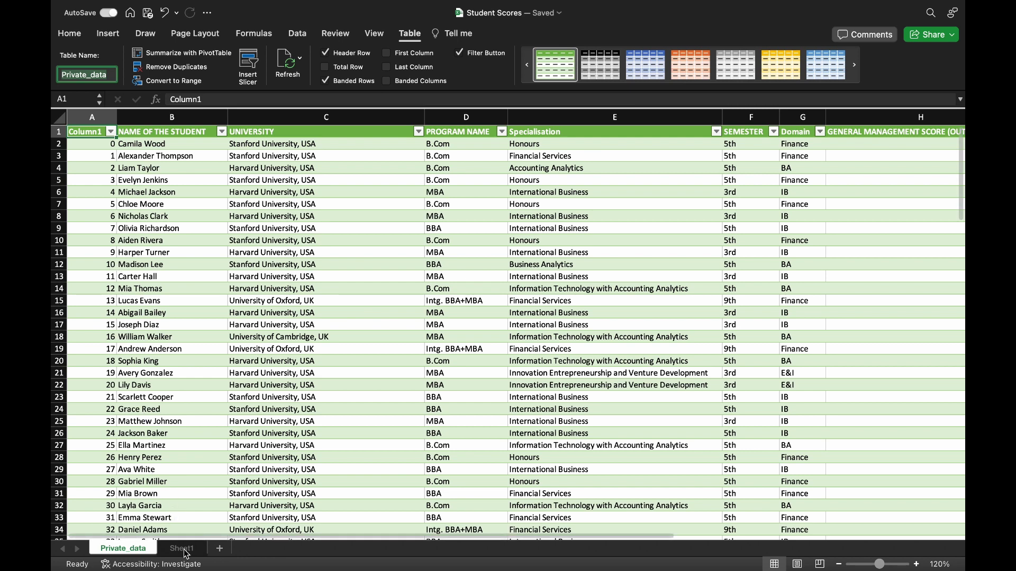
left_click(365, 398)
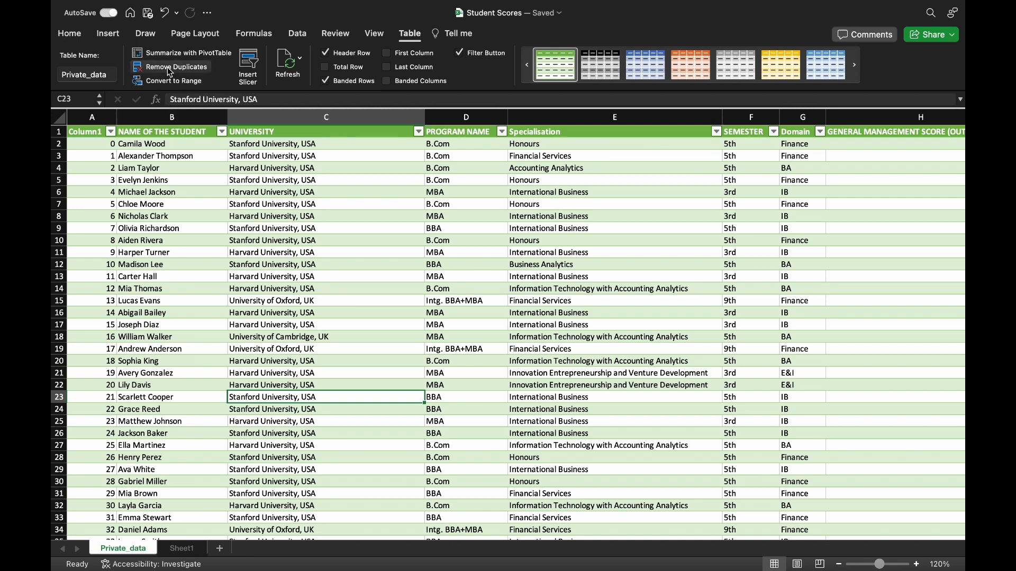
left_click(114, 37)
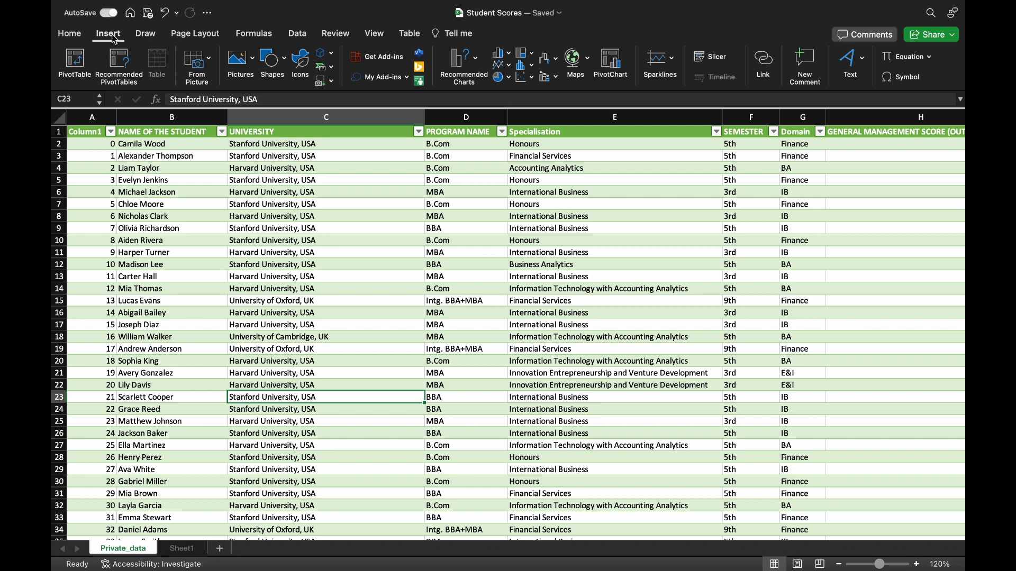
left_click(75, 62)
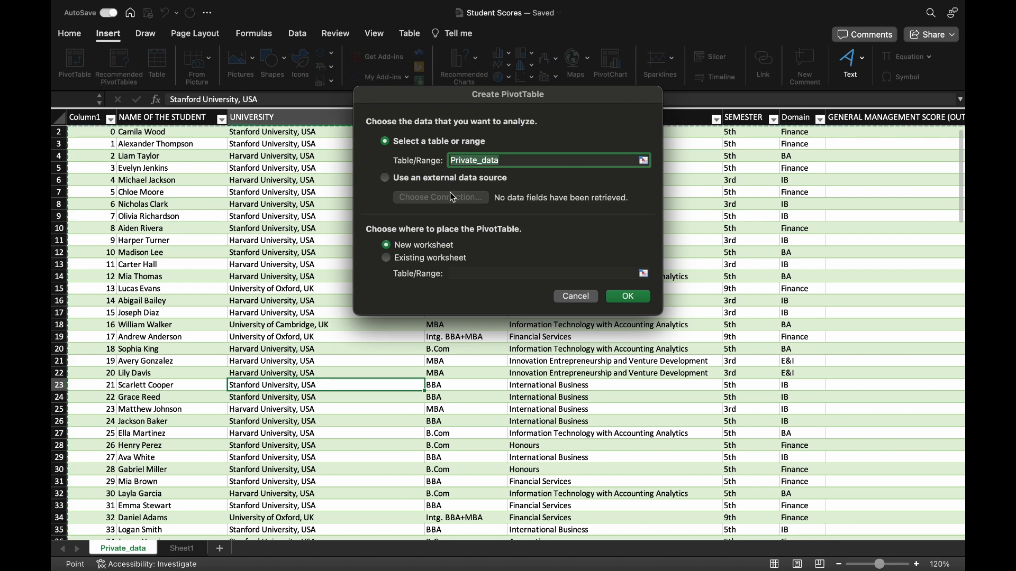
left_click(635, 301)
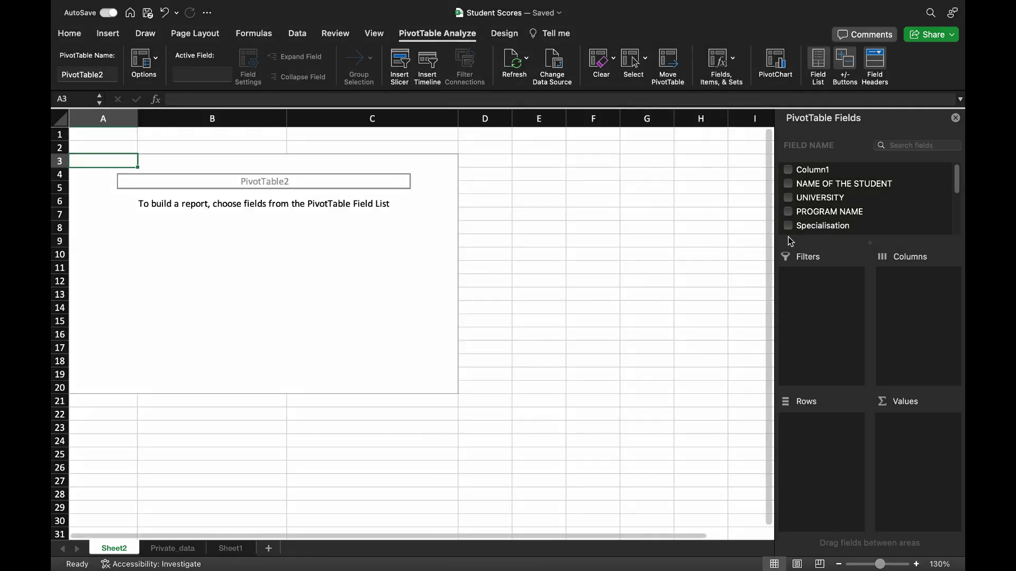
Set UNIVERSITY as the PivotTable's row field and add NAME OF THE STUDENT and TOTAL SCORE (OUT of 100) as values.
left_click_drag(801, 205, 821, 431)
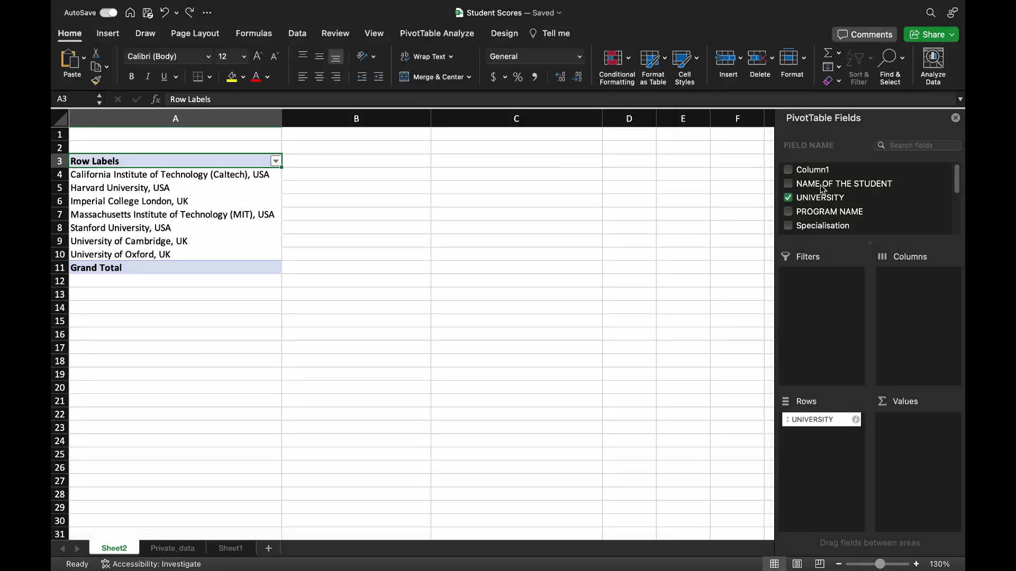
left_click_drag(822, 190, 906, 443)
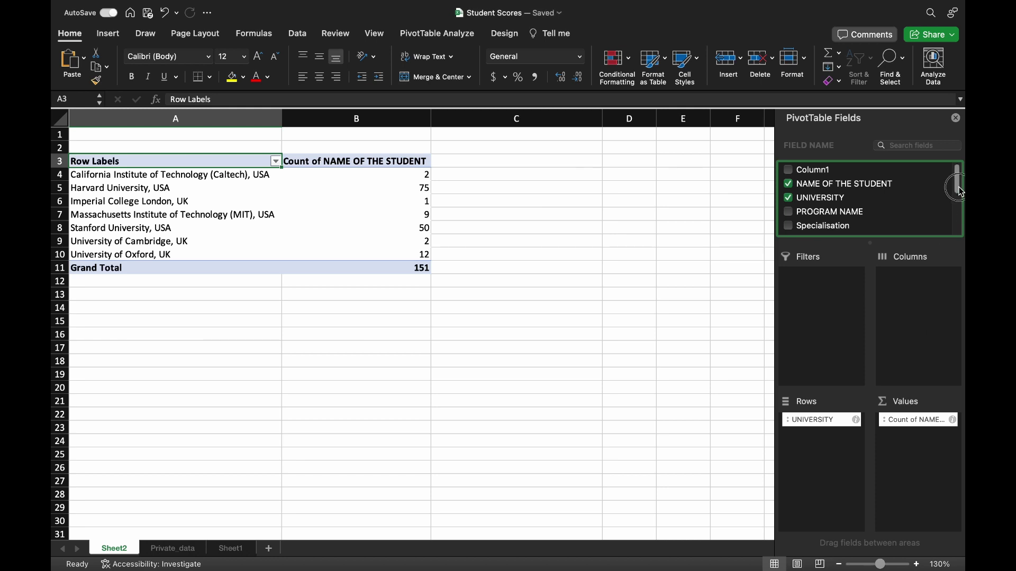
left_click_drag(960, 191, 961, 235)
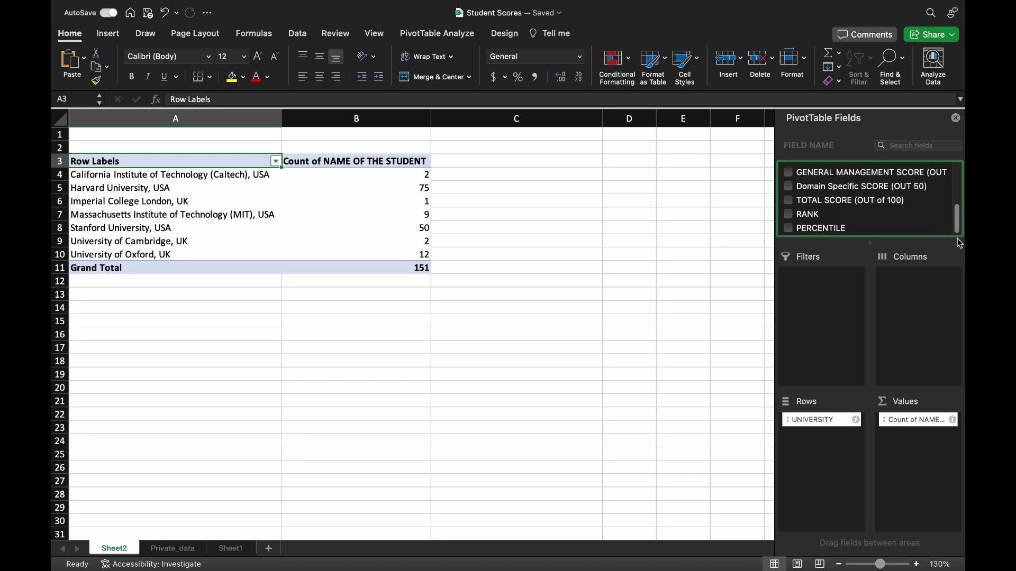
left_click(892, 203)
left_click_drag(893, 205, 905, 440)
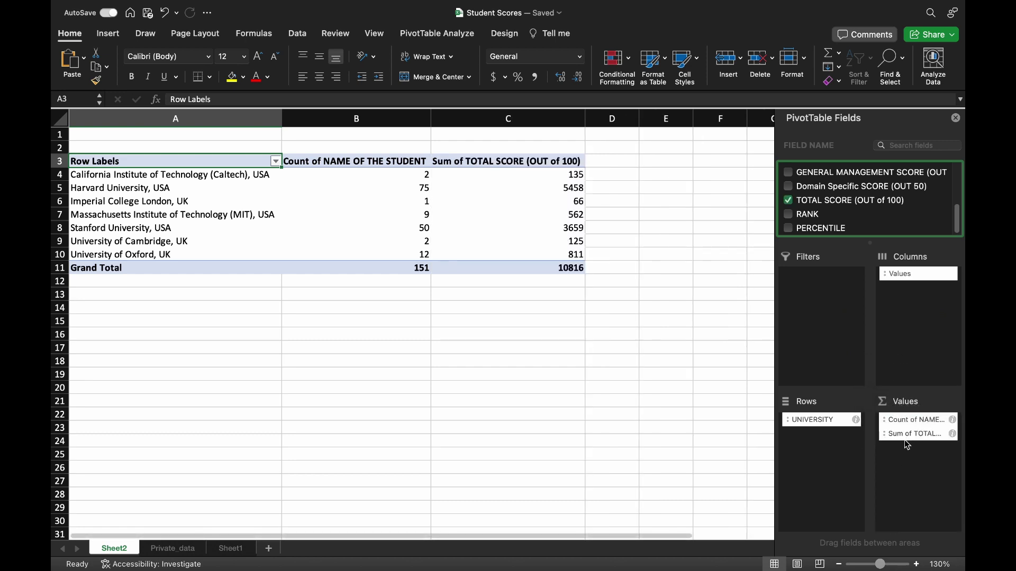
Summarize the TOTAL SCORE (OUT of 100) value field by Average.
left_click(953, 435)
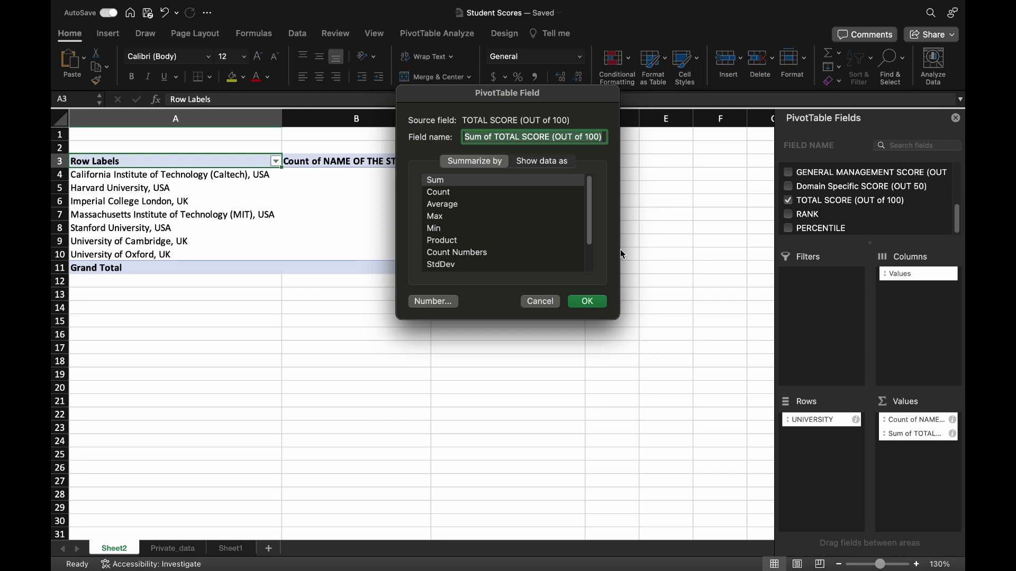
left_click(454, 205)
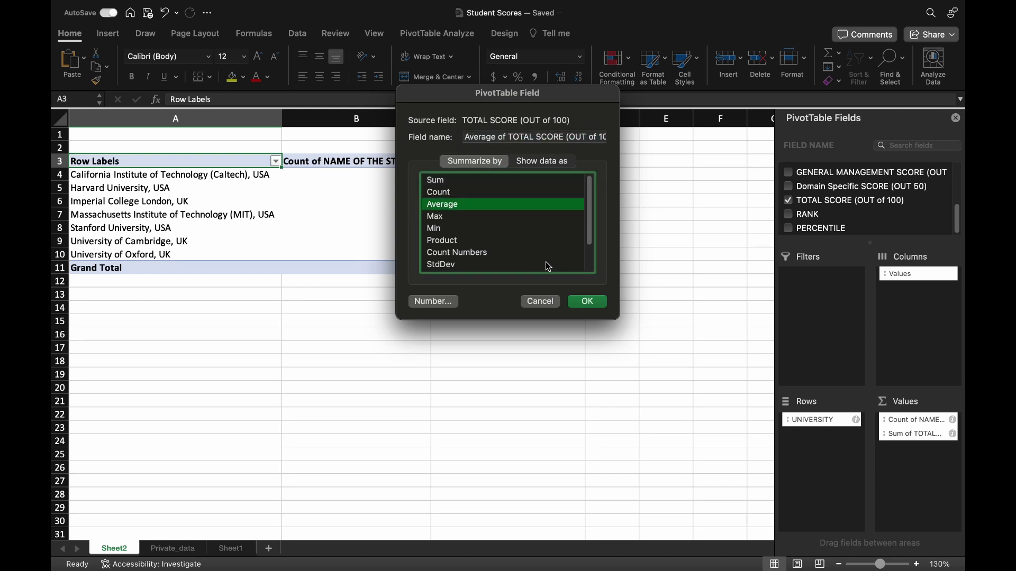
left_click(589, 302)
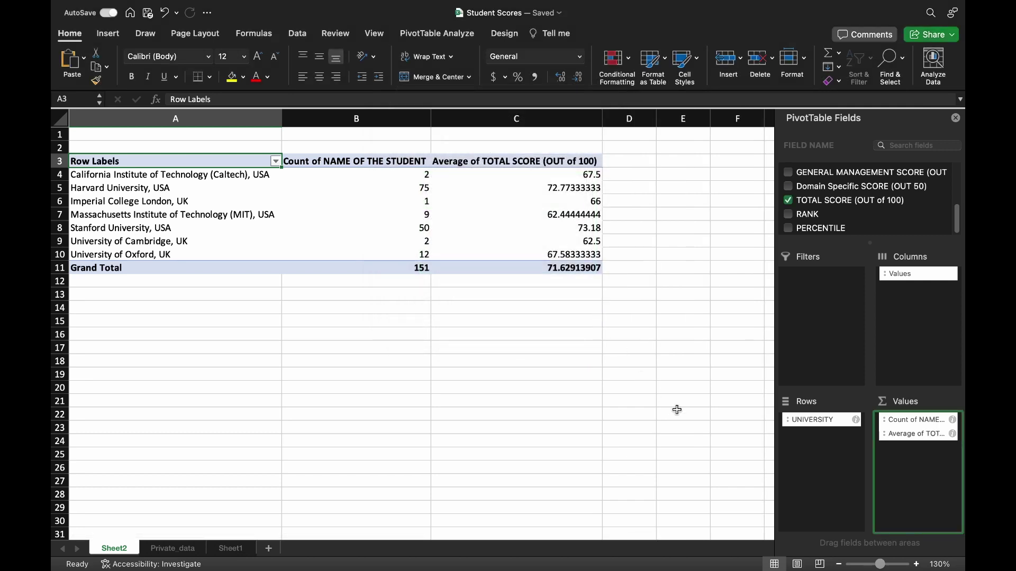
Format the average TOTAL SCORE value field as Number with 2 decimal places.
left_click(952, 435)
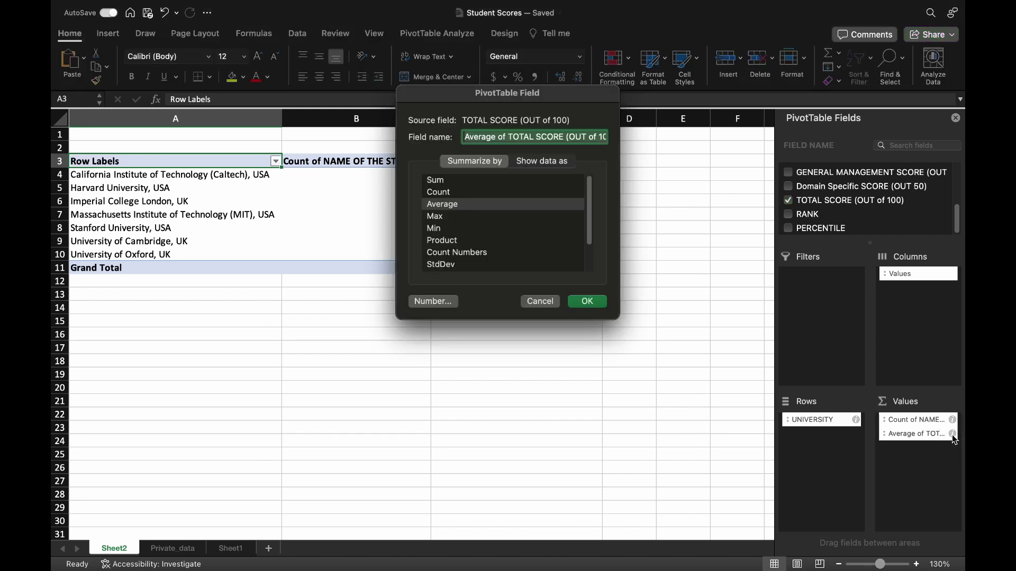
left_click(435, 305)
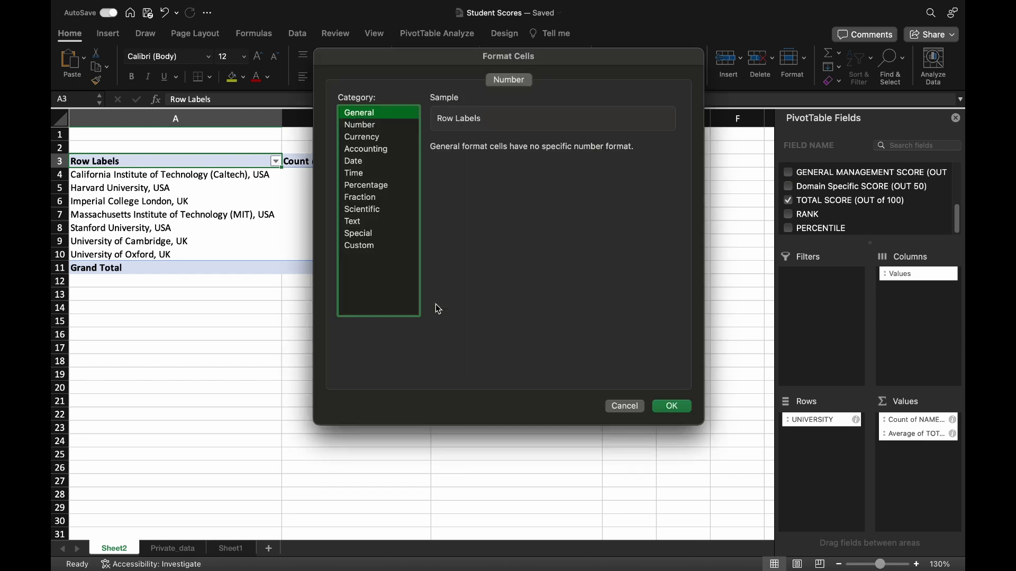
left_click(363, 126)
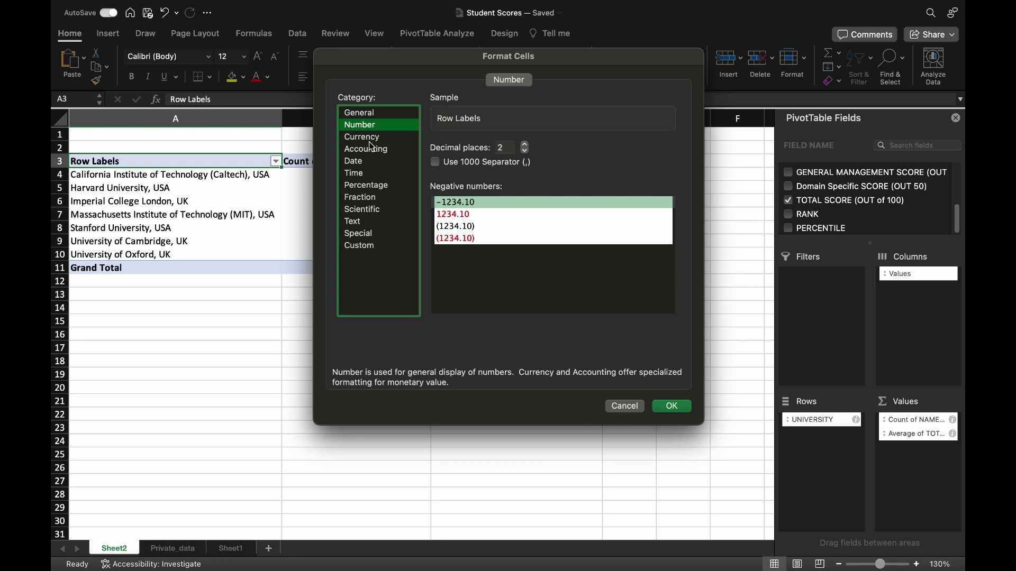
left_click(673, 409)
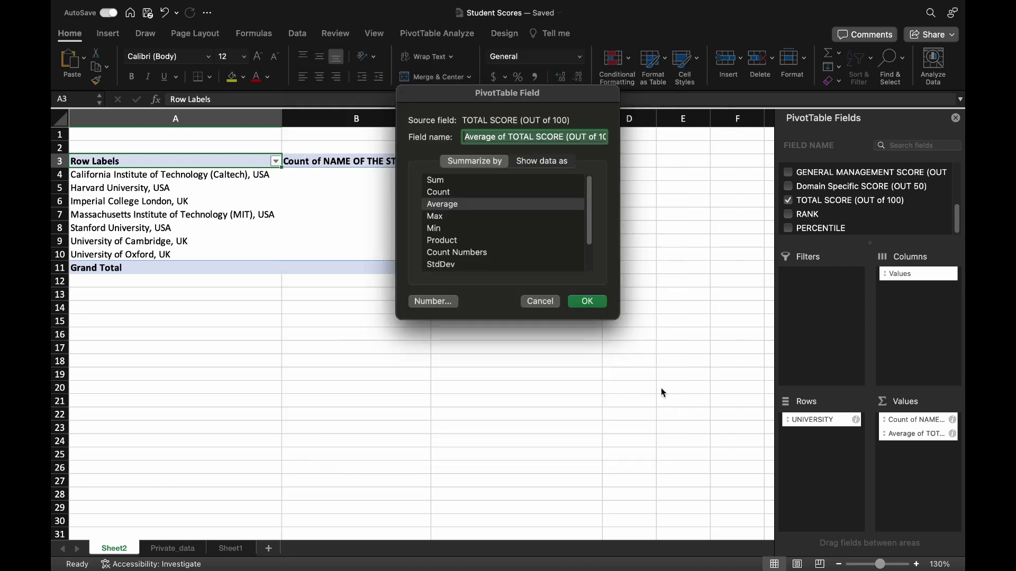
left_click(587, 304)
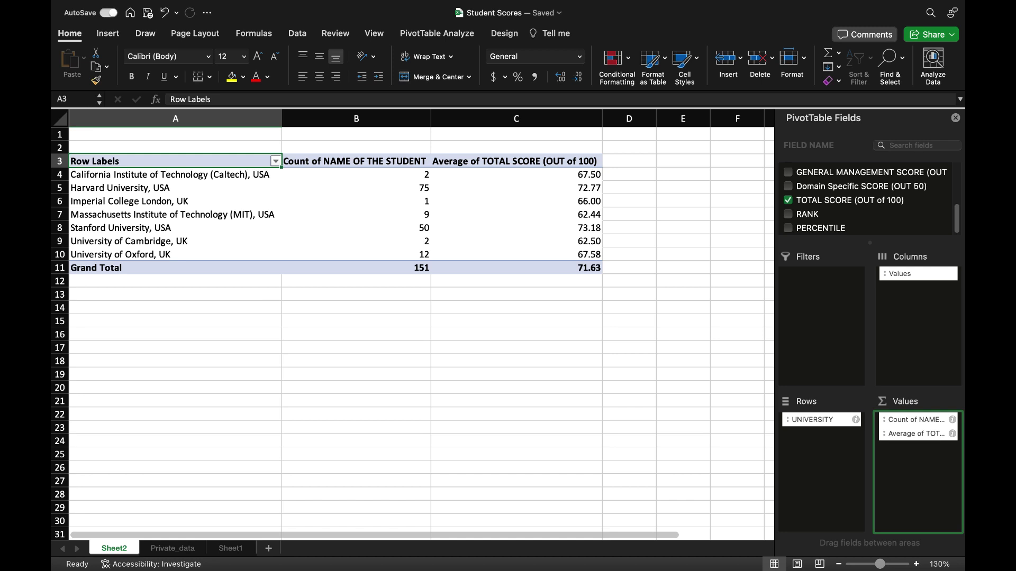
Rename the student count value field to "# of Students".
left_click(952, 420)
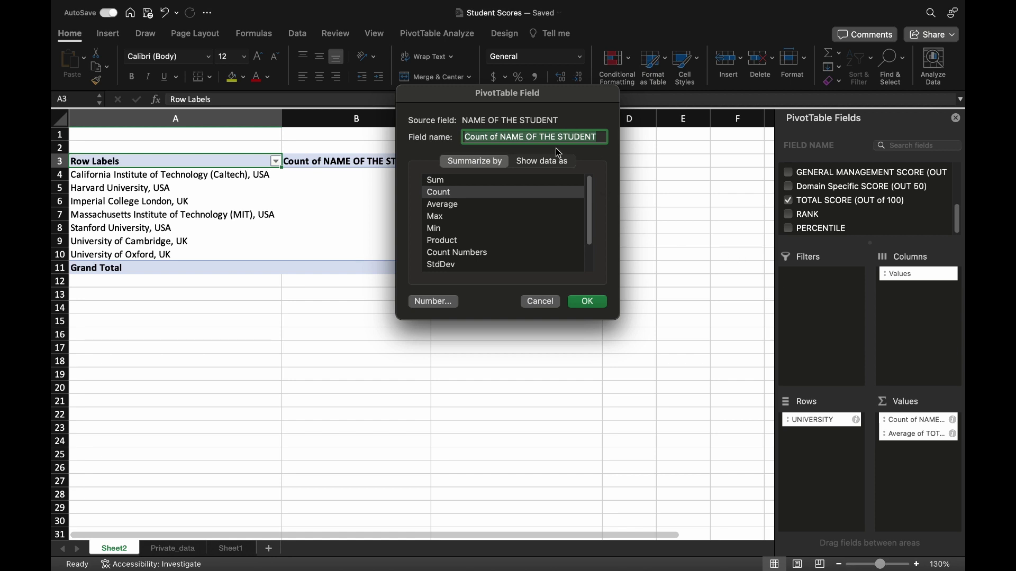
type("#")
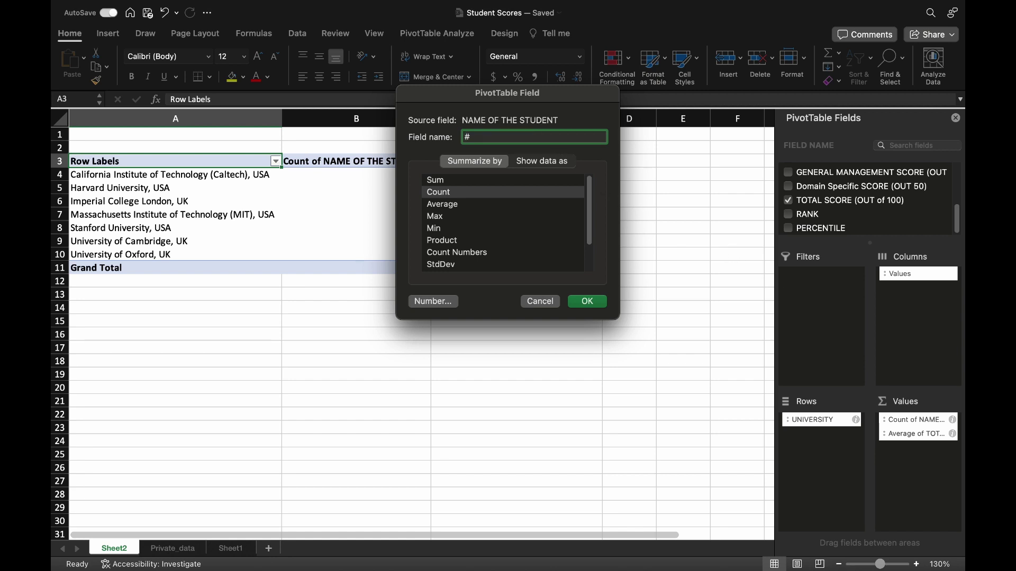
type(" of Students")
left_click(595, 305)
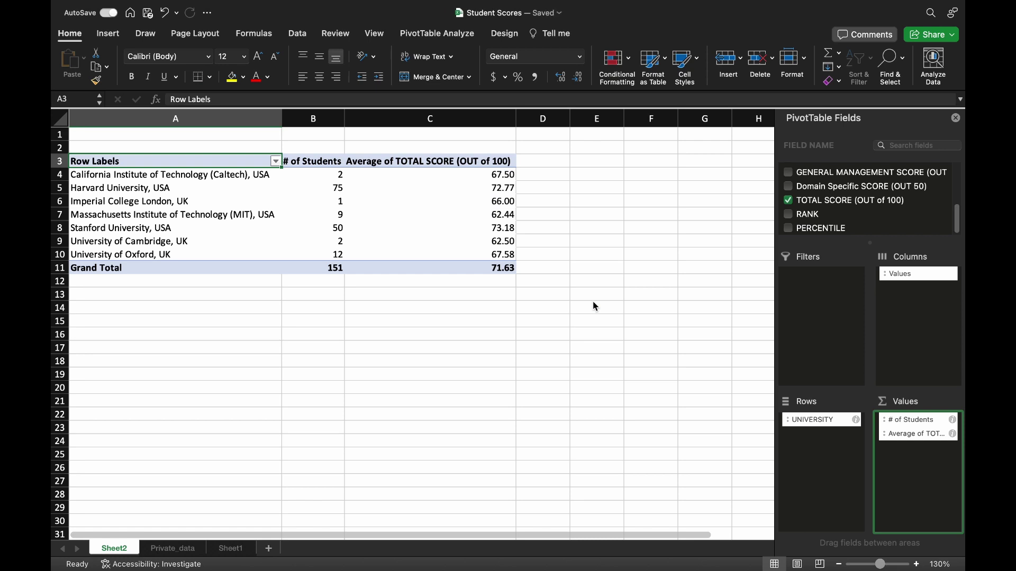
Rename the average TOTAL SCORE value field to "Avg Score".
left_click(953, 434)
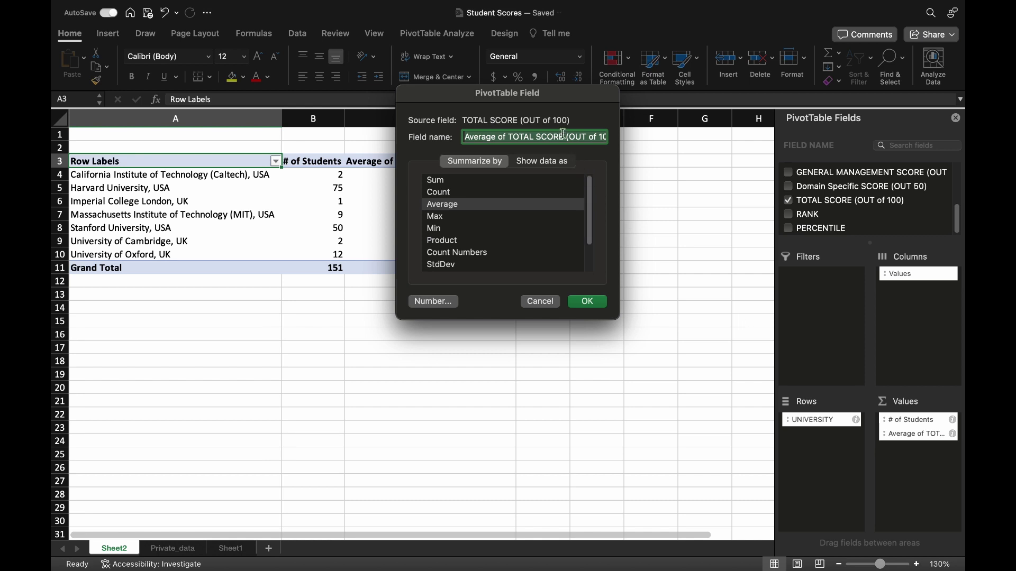
type("A")
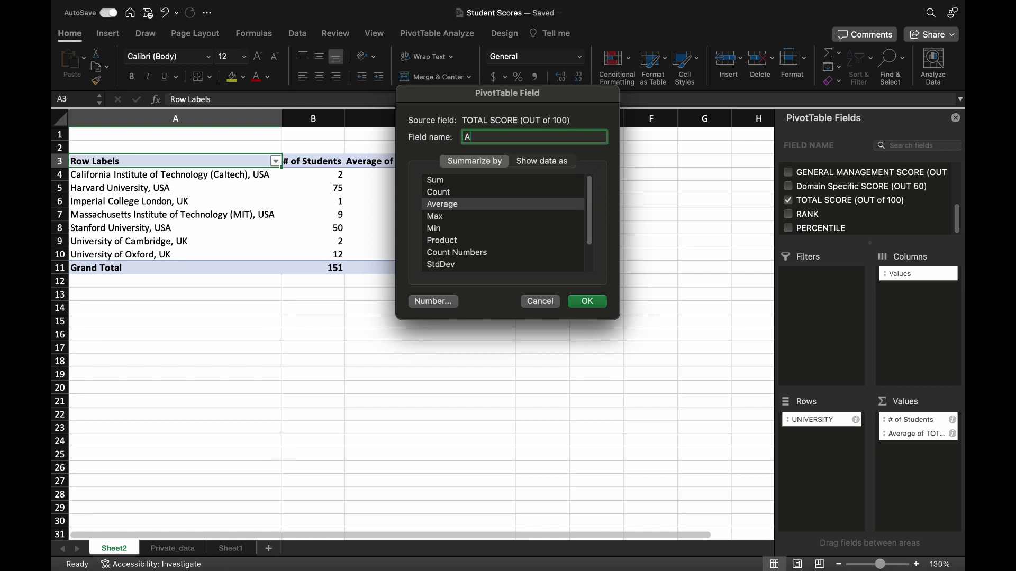
type("vg Score")
left_click(596, 301)
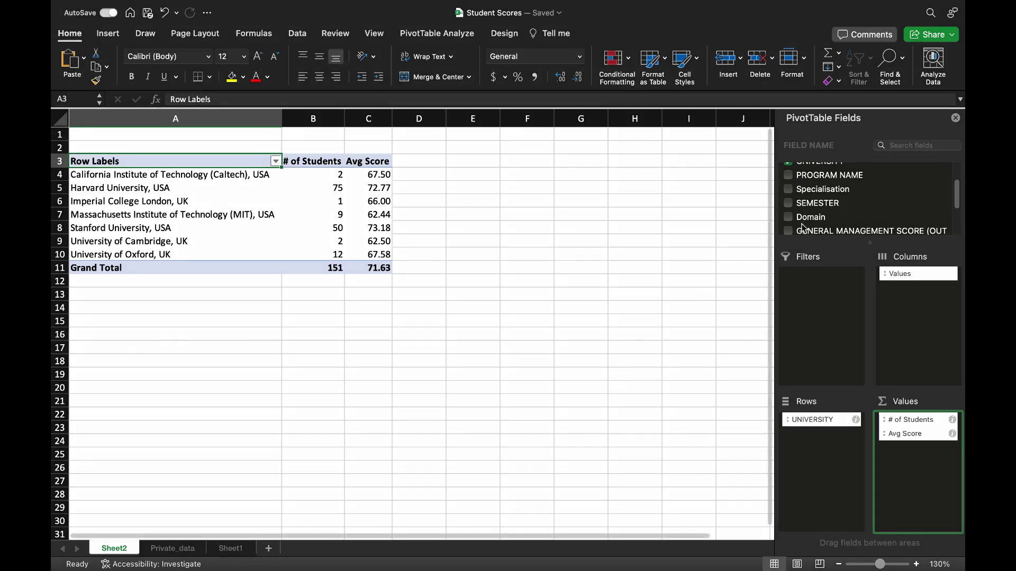
Add Domain as a second row field in the PivotTable and move it above UNIVERSITY.
left_click_drag(805, 218, 825, 441)
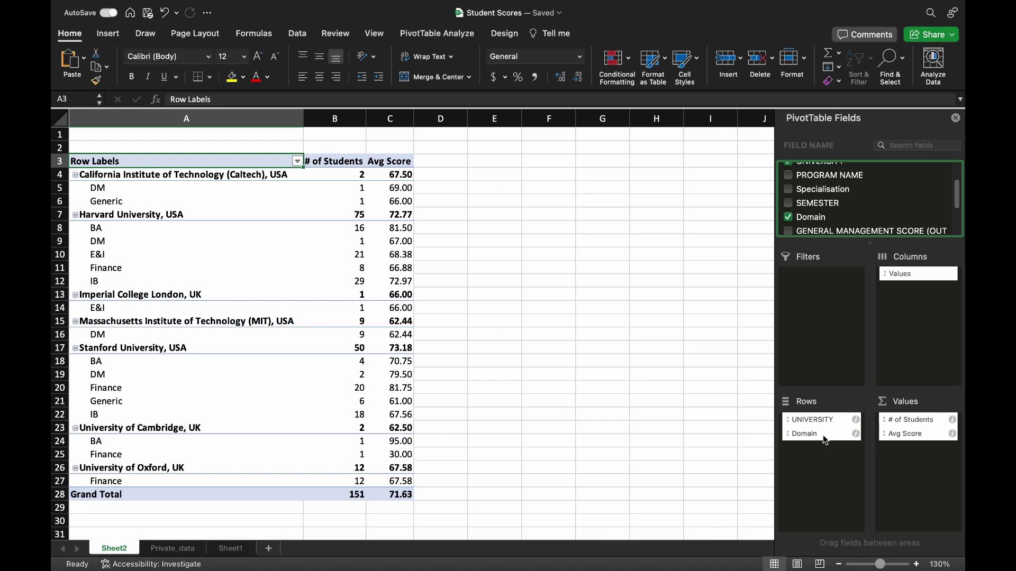
scroll(413, 334, "down", 1)
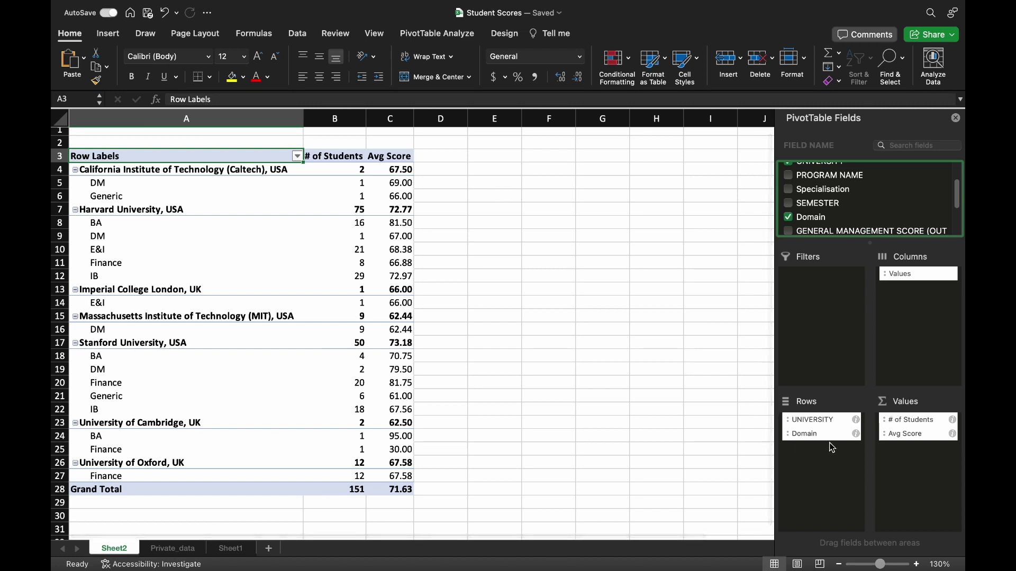
left_click_drag(820, 439, 820, 439)
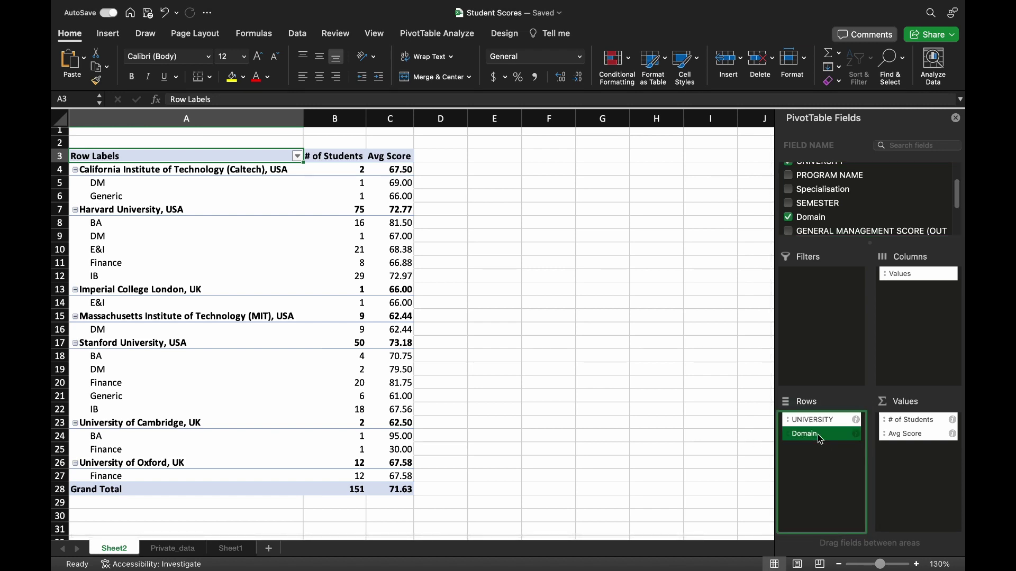
left_click(820, 440)
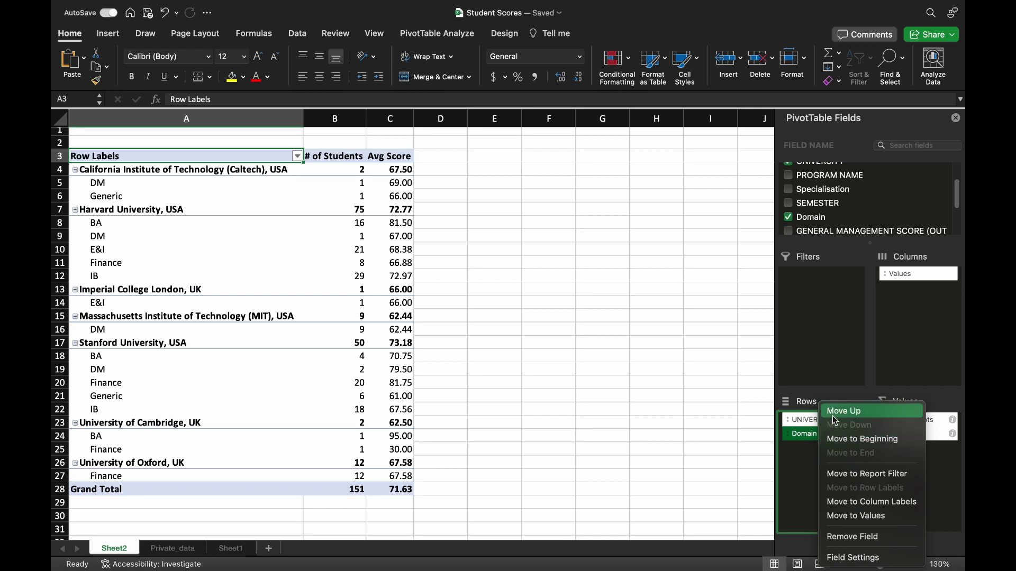
left_click(838, 418)
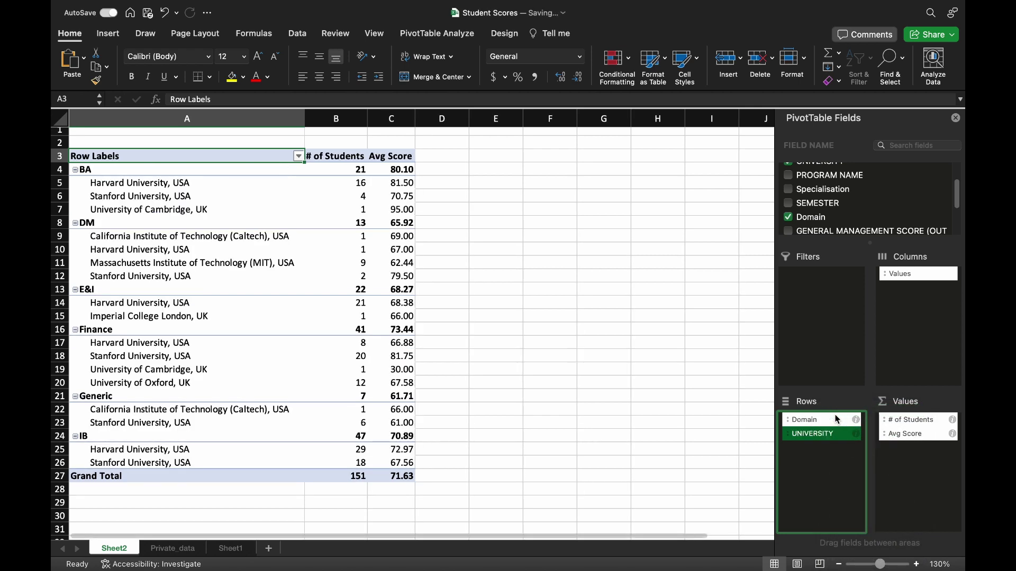